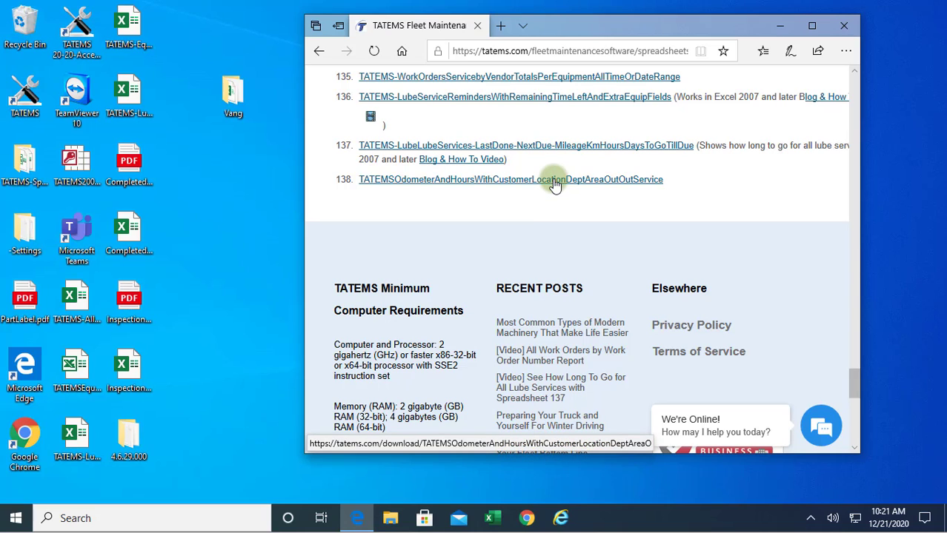
Download spreadsheet 138, TATEMSOdometerAndHoursWithCustomerLocationDeptAreaOutOutService, and save it to the desktop
{"action": "left_click", "coordinate": [555, 186]}
{"action": "left_click", "coordinate": [708, 427]}
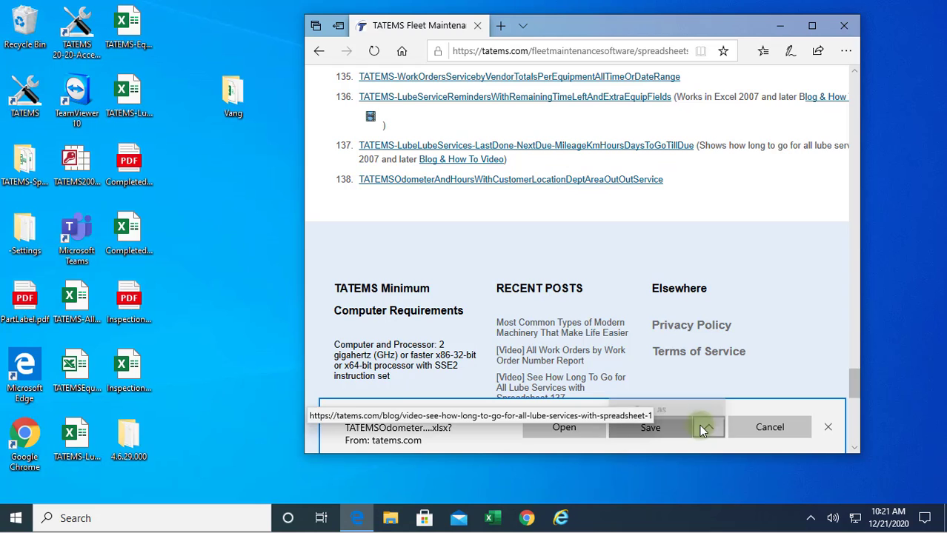
{"action": "left_click", "coordinate": [655, 406]}
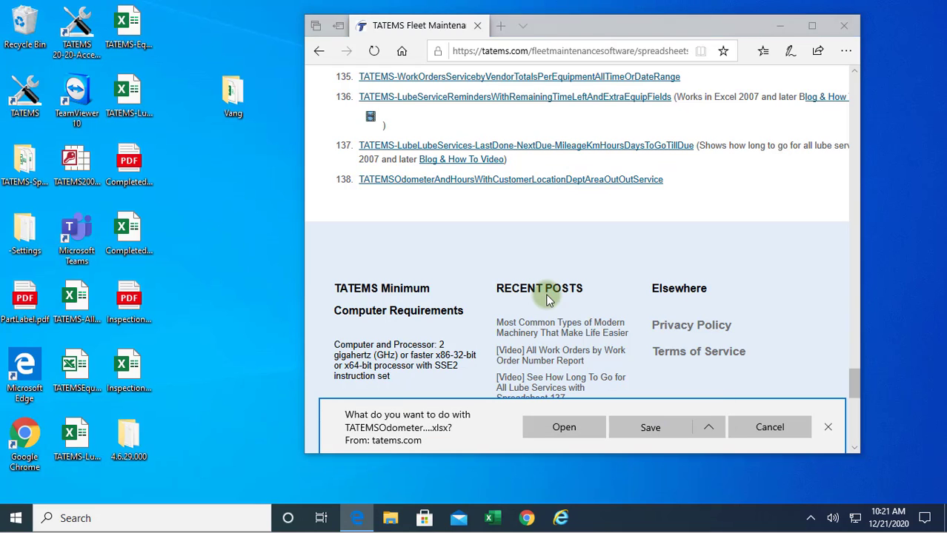
Open the downloaded TATEMSOdometer workbook from the desktop and enable its editing and external data content
{"action": "double_click", "coordinate": [232, 232]}
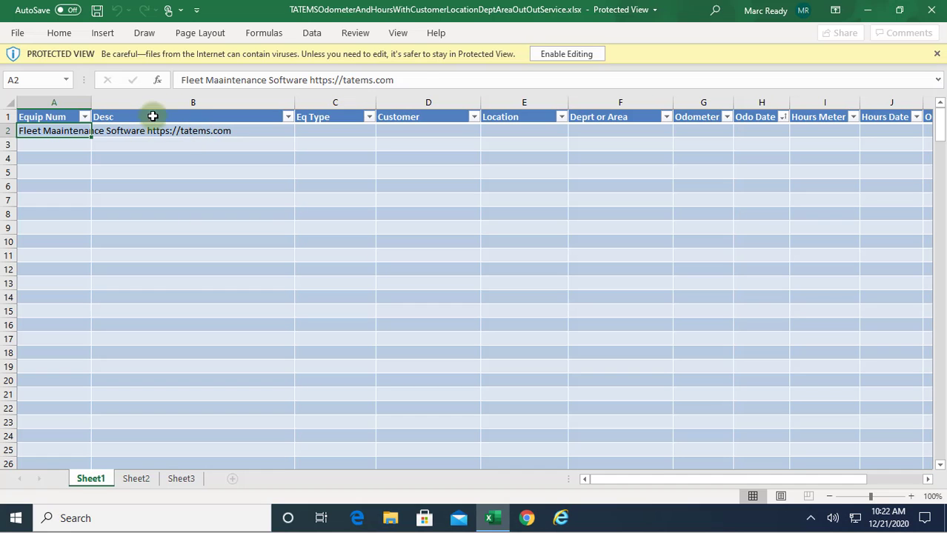
{"action": "left_click", "coordinate": [567, 57]}
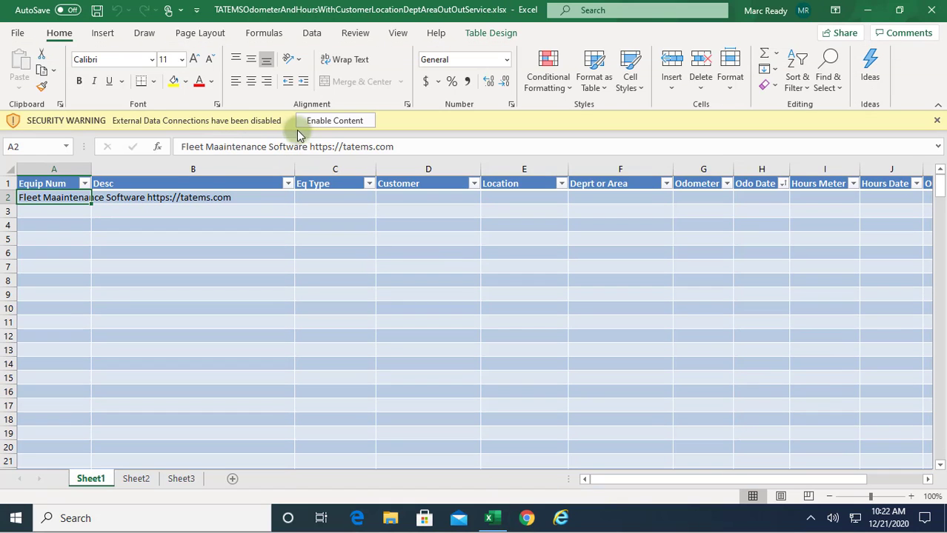
{"action": "left_click", "coordinate": [326, 120]}
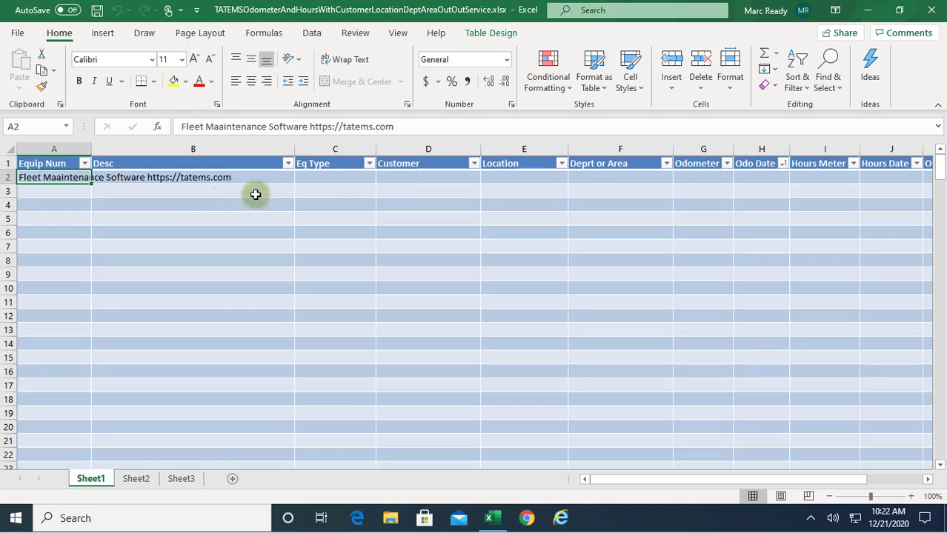
Switch to TATEMS and copy the data file path from its Networking settings, leaving the link unchanged
{"action": "left_click", "coordinate": [868, 14]}
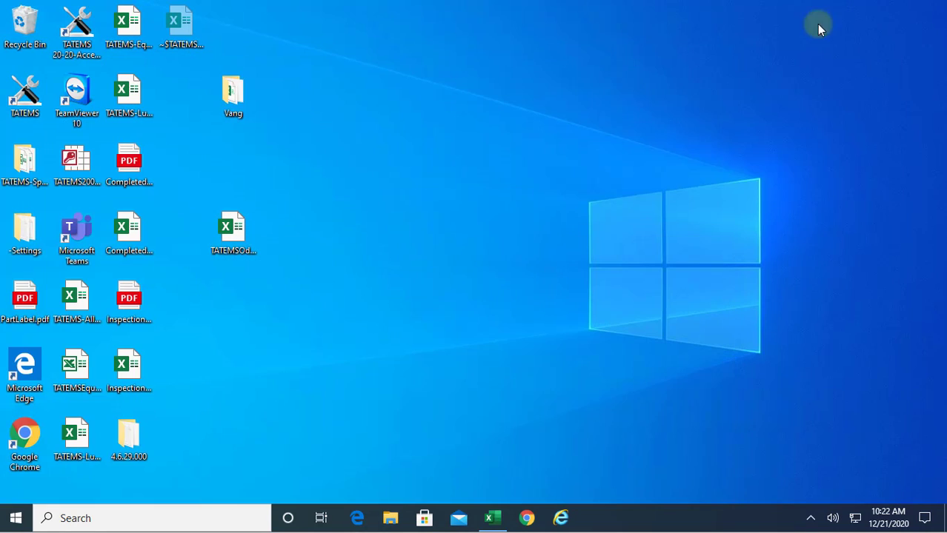
{"action": "double_click", "coordinate": [29, 108]}
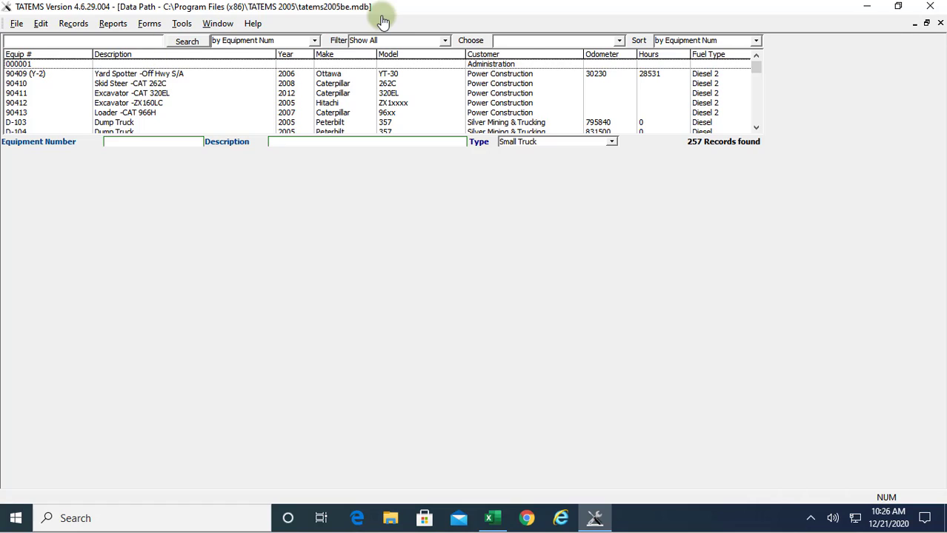
{"action": "left_click", "coordinate": [182, 24]}
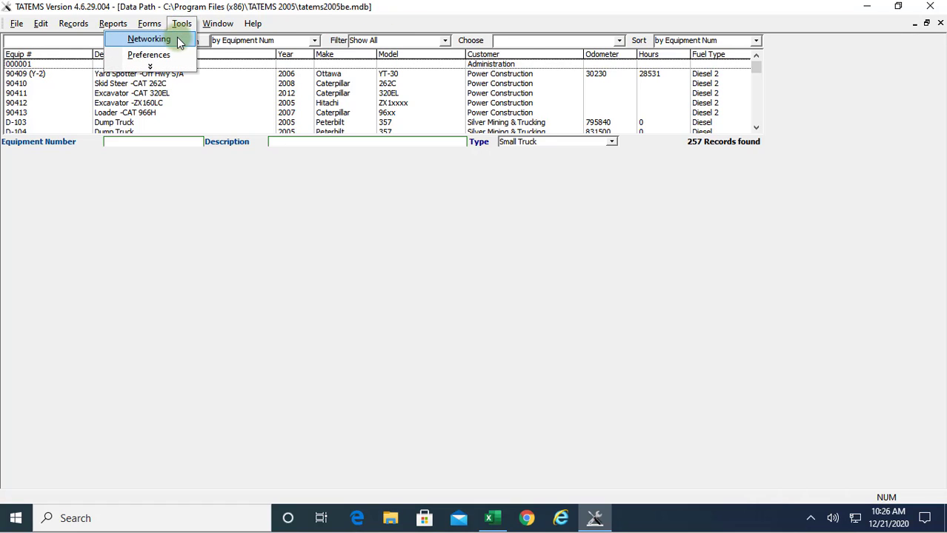
{"action": "left_click", "coordinate": [178, 40]}
{"action": "right_click", "coordinate": [481, 203]}
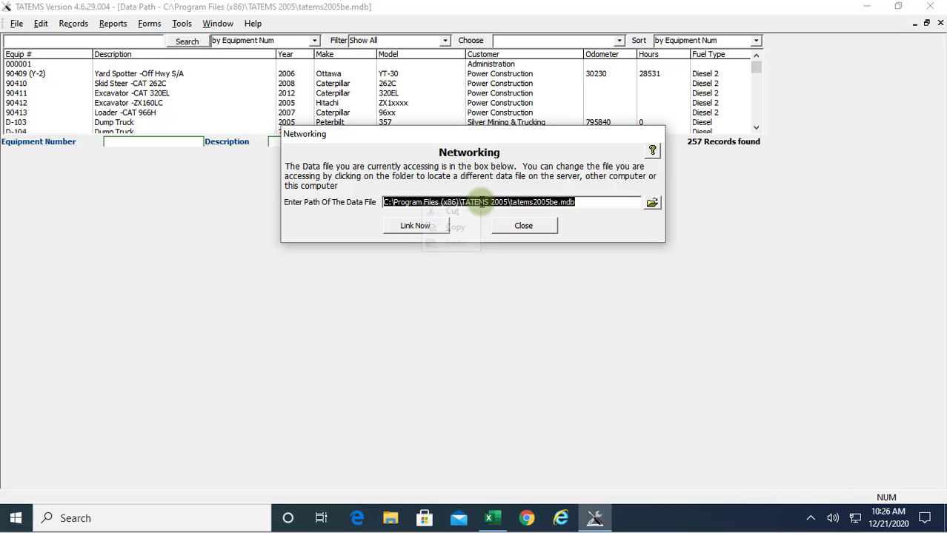
{"action": "left_click", "coordinate": [456, 228]}
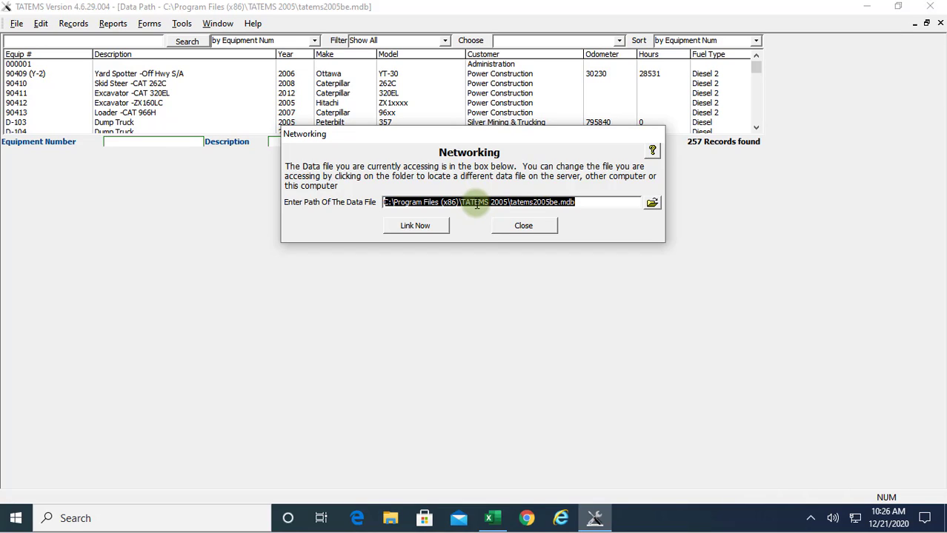
{"action": "left_click", "coordinate": [522, 227]}
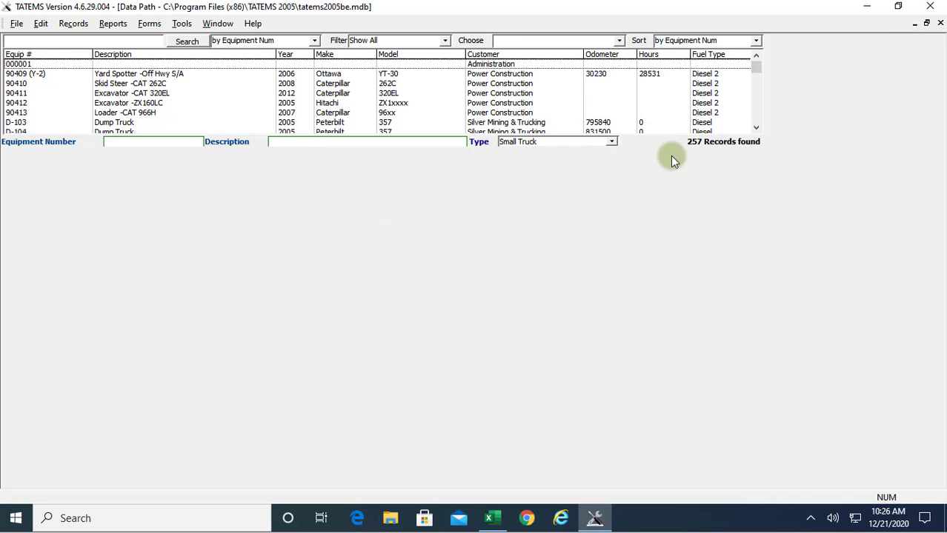
Switch back to the Excel workbook and open the definition of the tatems2005be connection in its properties
{"action": "left_click", "coordinate": [867, 7]}
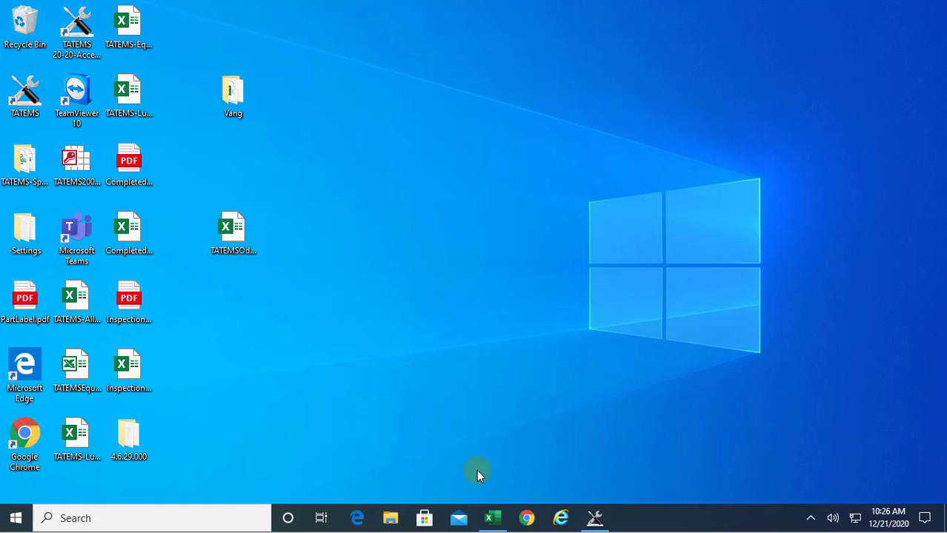
{"action": "left_click", "coordinate": [495, 523]}
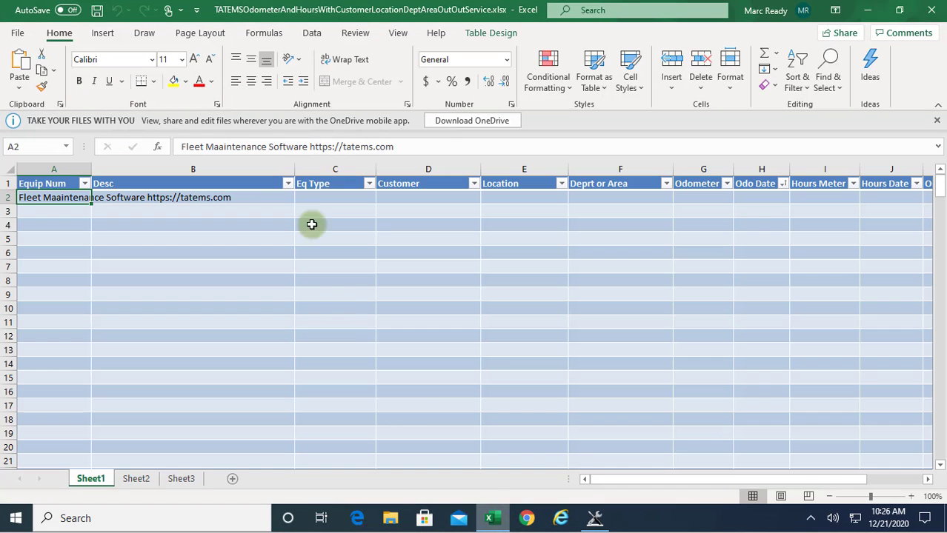
{"action": "left_click", "coordinate": [312, 33]}
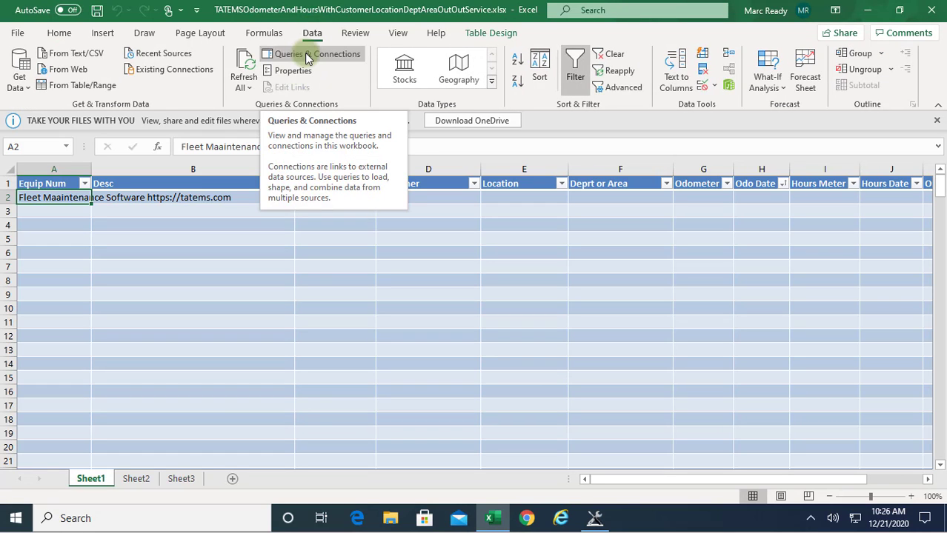
{"action": "left_click", "coordinate": [304, 53]}
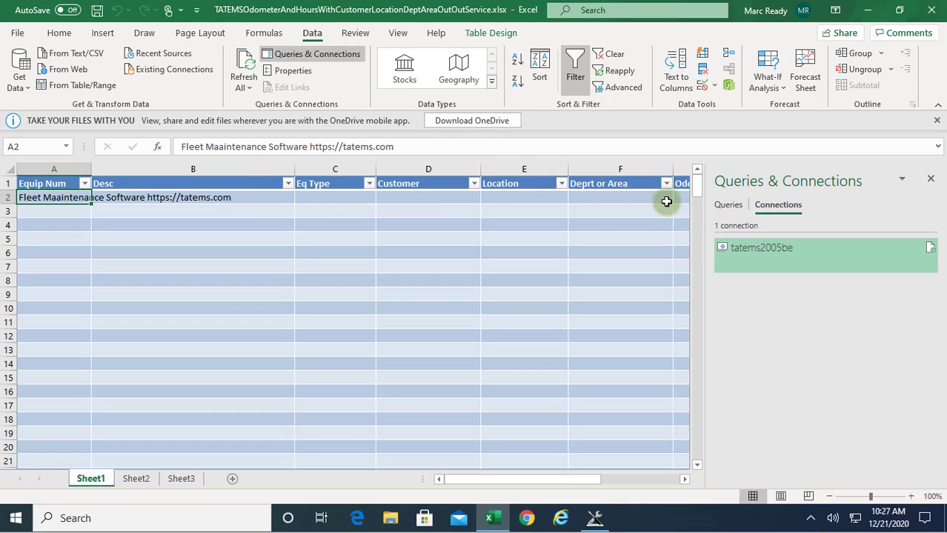
{"action": "right_click", "coordinate": [772, 248]}
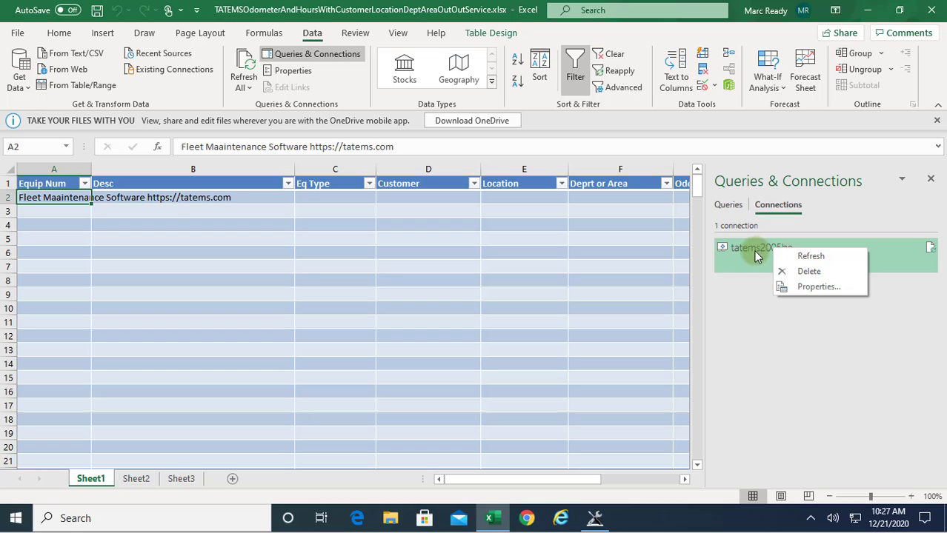
{"action": "left_click", "coordinate": [821, 288]}
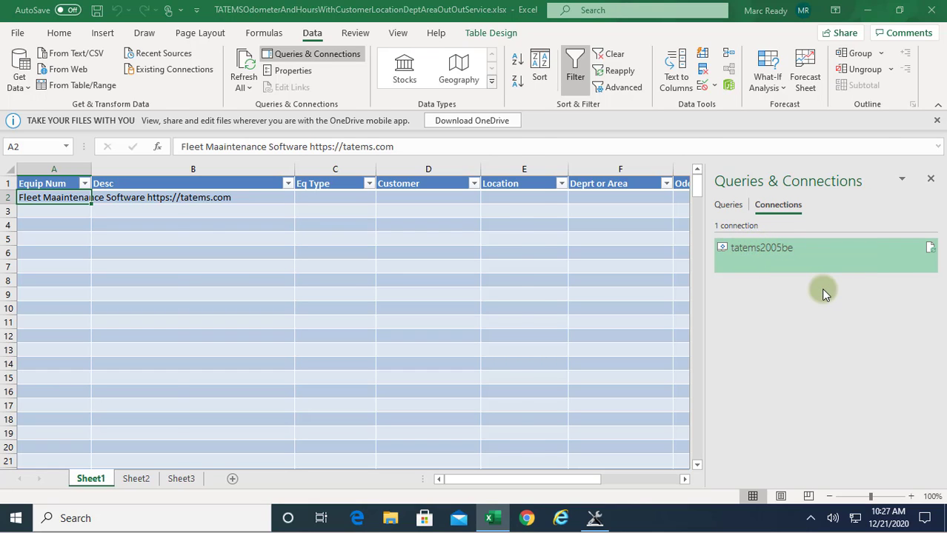
{"action": "left_click", "coordinate": [261, 191]}
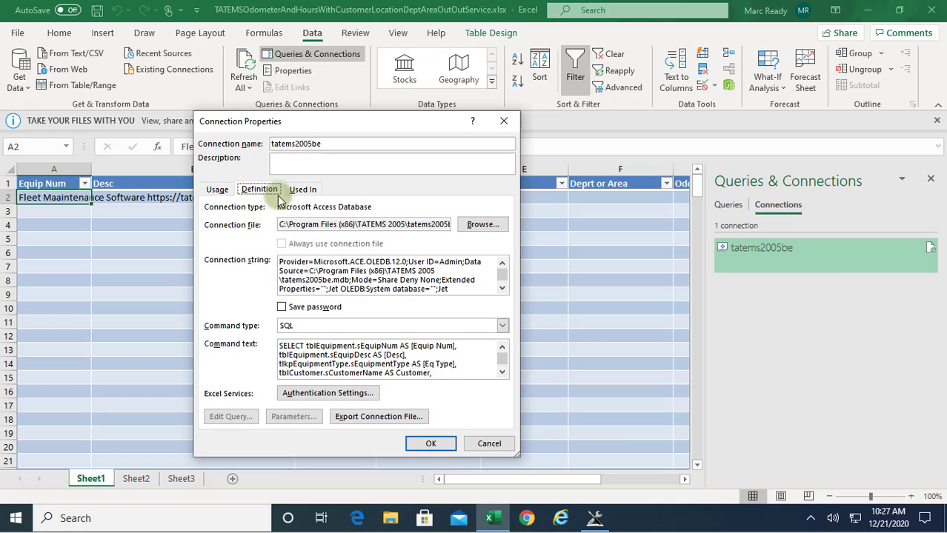
{"action": "left_click_drag", "start_coordinate": [270, 121], "coordinate": [282, 107]}
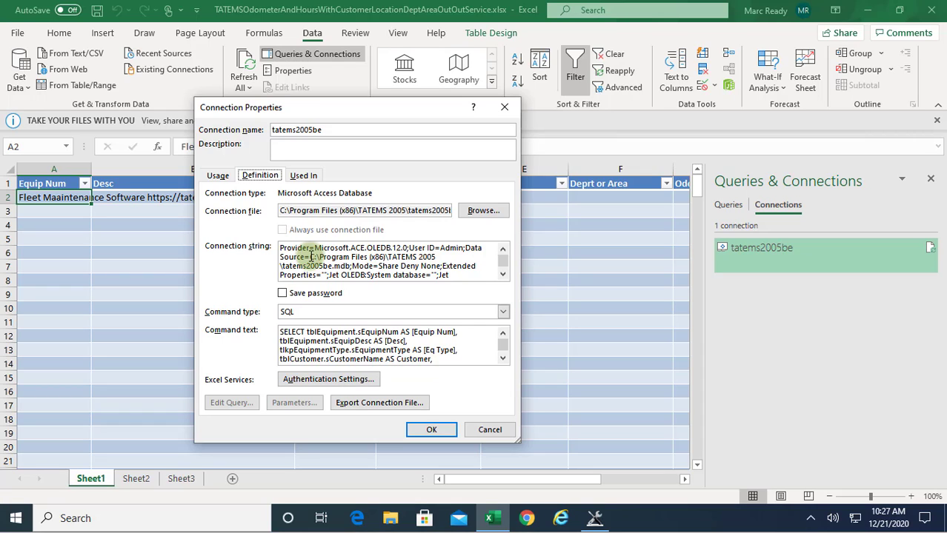
Replace the data source path in the connection string with the copied C:\Program Files (x86)\TATEMS 2005\tatems2005be.mdb and apply it
{"action": "left_click_drag", "start_coordinate": [311, 257], "coordinate": [321, 258]}
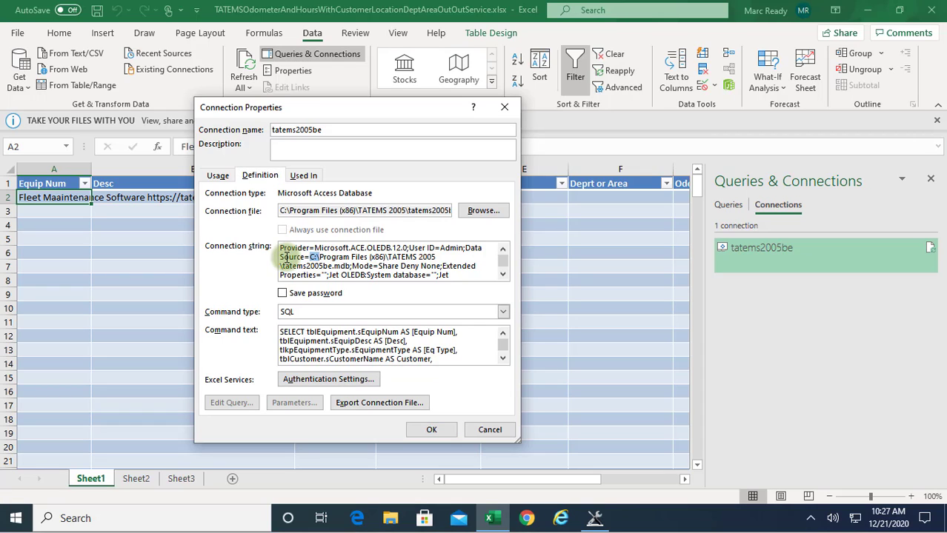
{"action": "left_click", "coordinate": [281, 257]}
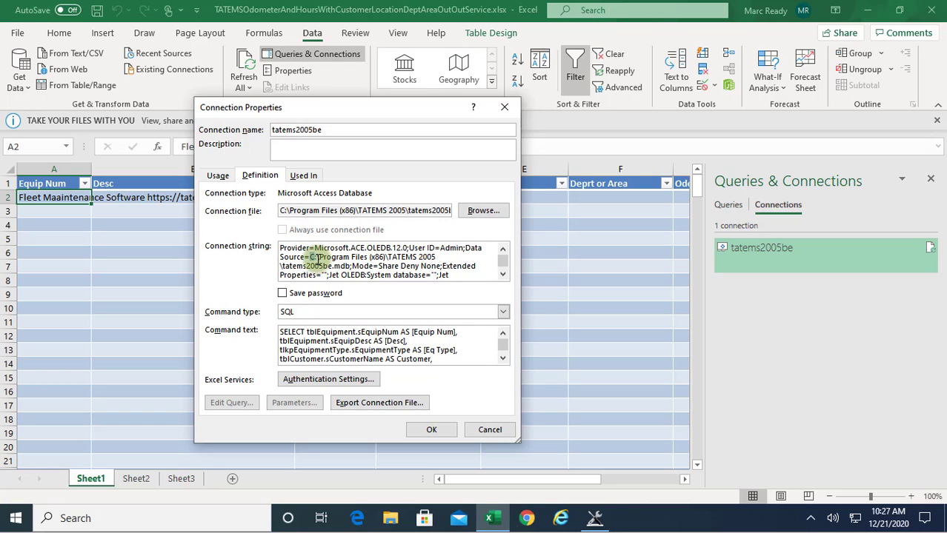
{"action": "left_click_drag", "start_coordinate": [311, 257], "coordinate": [348, 267]}
{"action": "key", "text": "ctrl+c"}
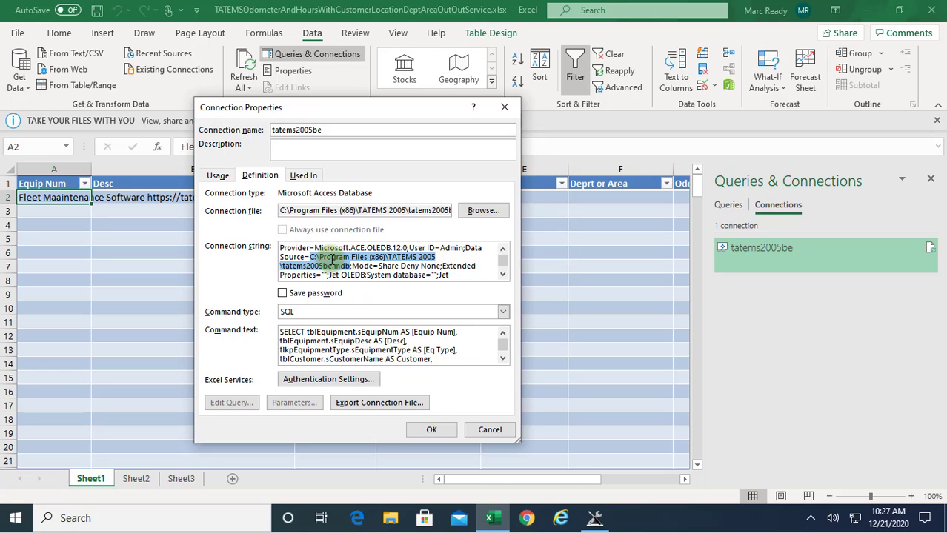
{"action": "right_click", "coordinate": [326, 266]}
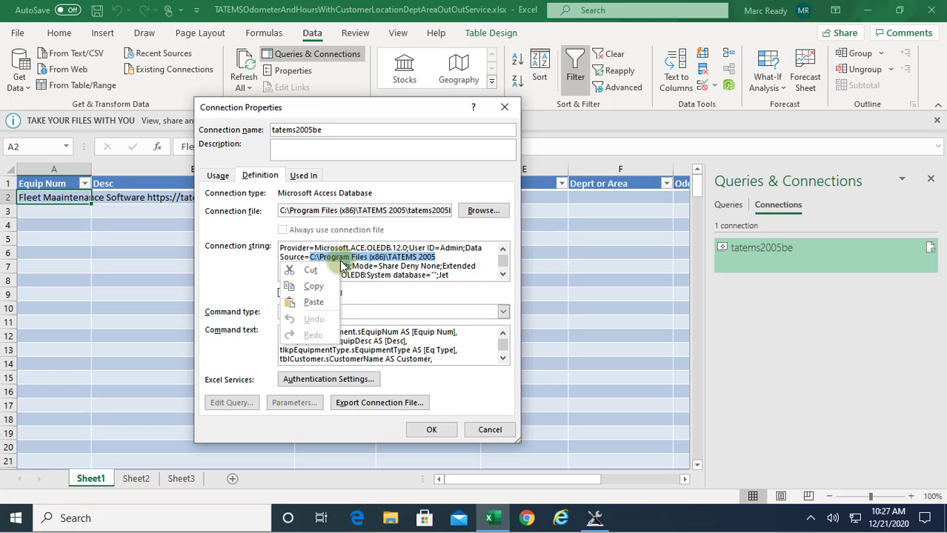
{"action": "left_click", "coordinate": [314, 303]}
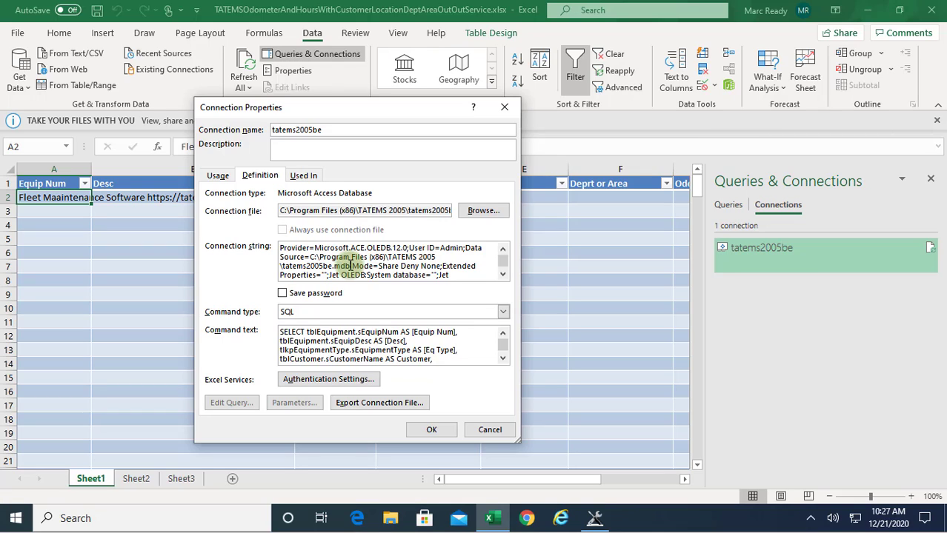
{"action": "left_click", "coordinate": [433, 431]}
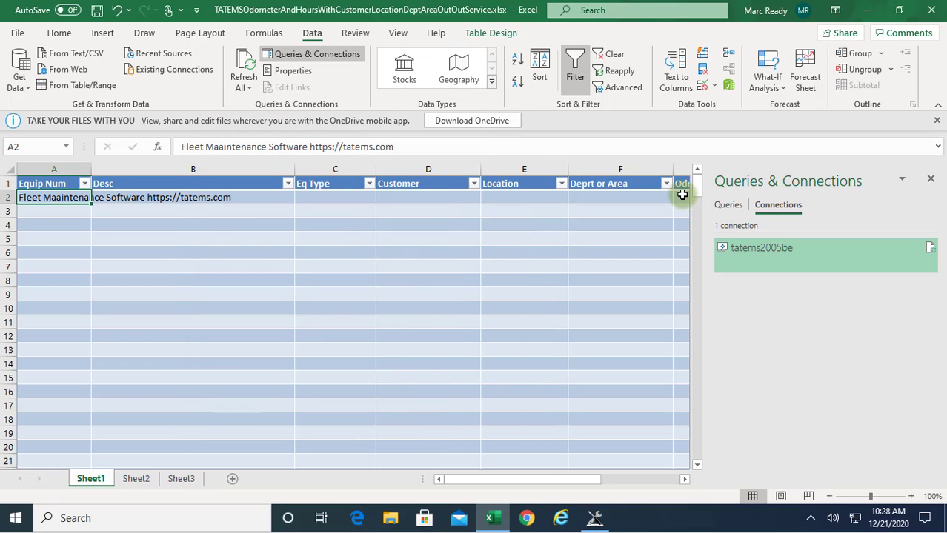
Refresh all of the workbook's external data and close the list of queries and connections
{"action": "left_click", "coordinate": [245, 59]}
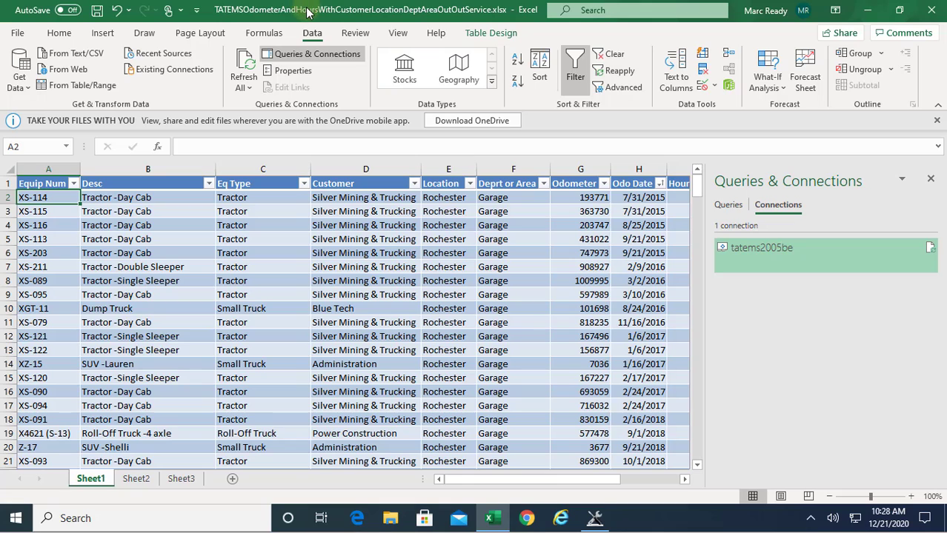
{"action": "left_click", "coordinate": [931, 181]}
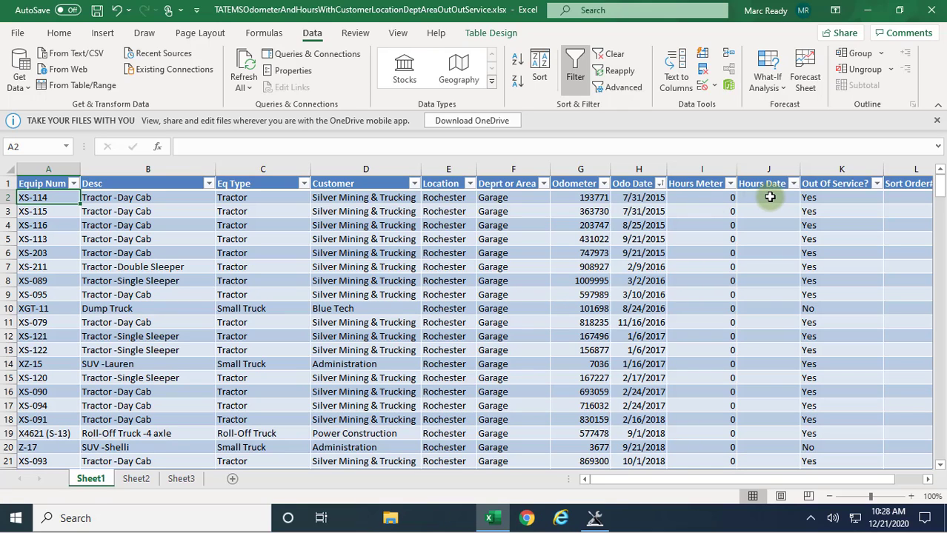
Examine the refreshed equipment table, from Equip Num across to Sort Order#, and its rows in Odo Date order
{"action": "left_click", "coordinate": [838, 197]}
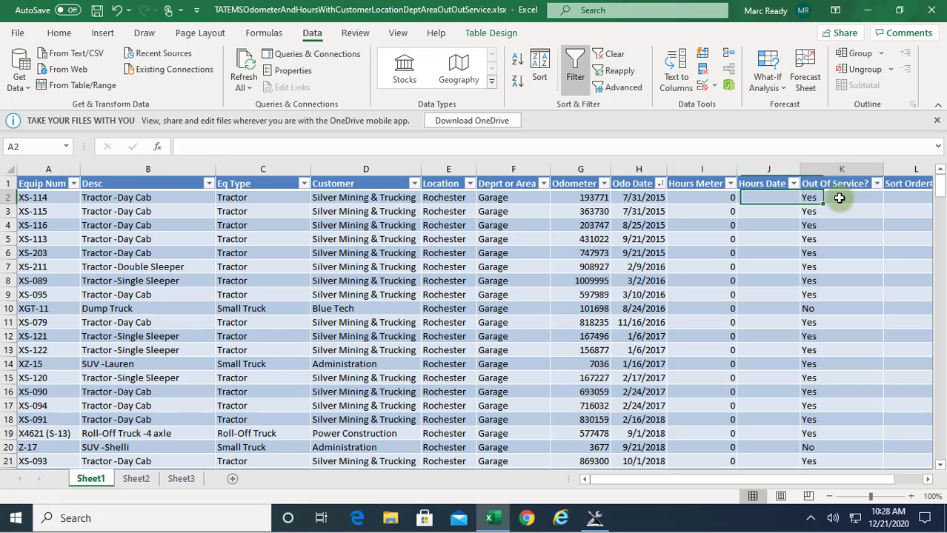
{"action": "left_click_drag", "start_coordinate": [845, 480], "coordinate": [888, 481]}
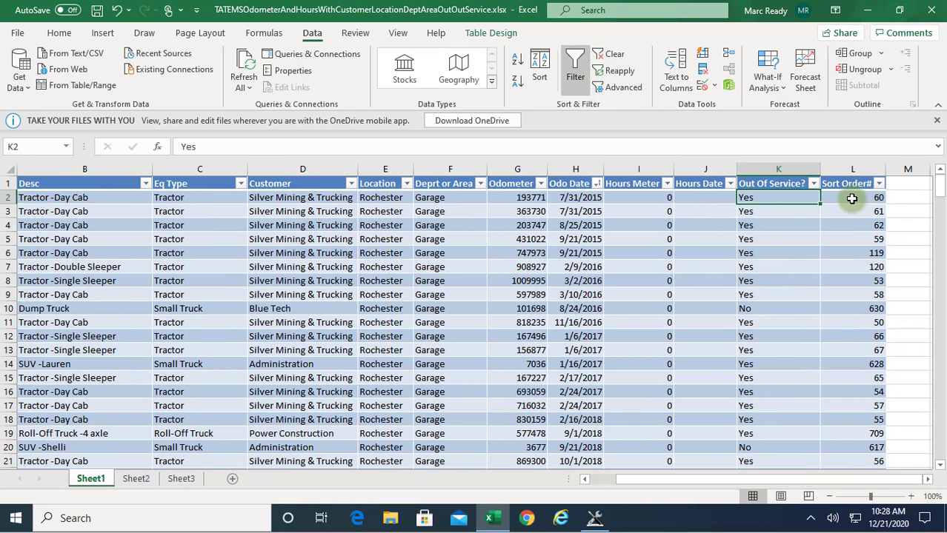
{"action": "left_click", "coordinate": [852, 198]}
{"action": "left_click_drag", "start_coordinate": [712, 485], "coordinate": [634, 480]}
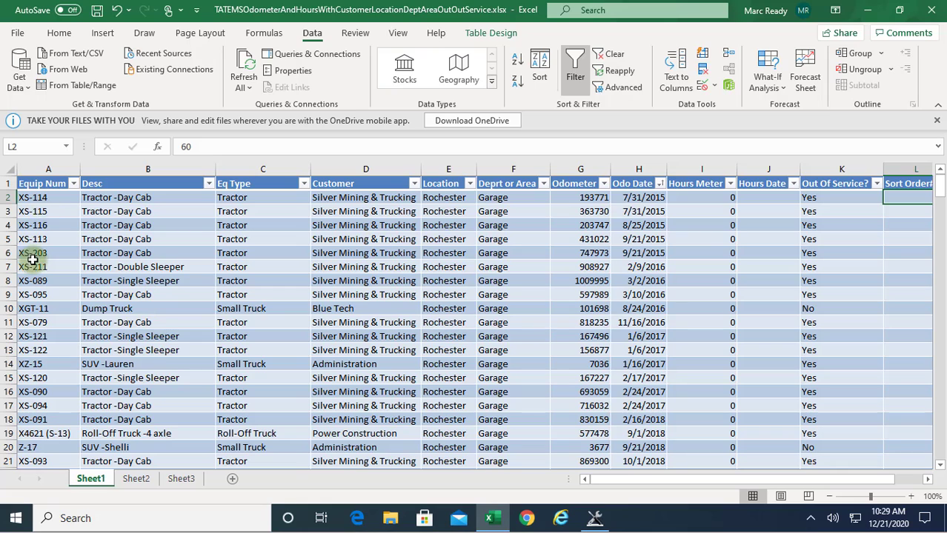
{"action": "left_click_drag", "start_coordinate": [631, 479], "coordinate": [699, 483]}
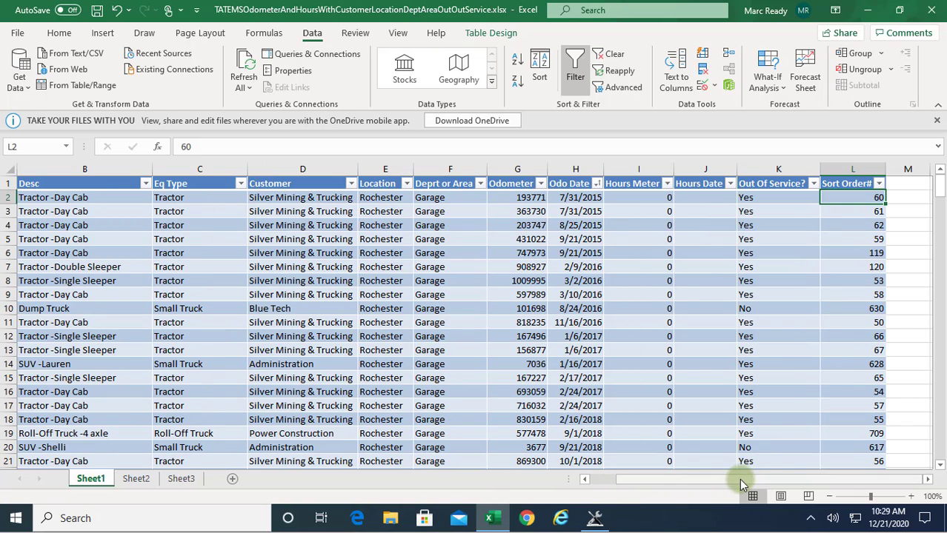
{"action": "left_click_drag", "start_coordinate": [683, 478], "coordinate": [578, 477]}
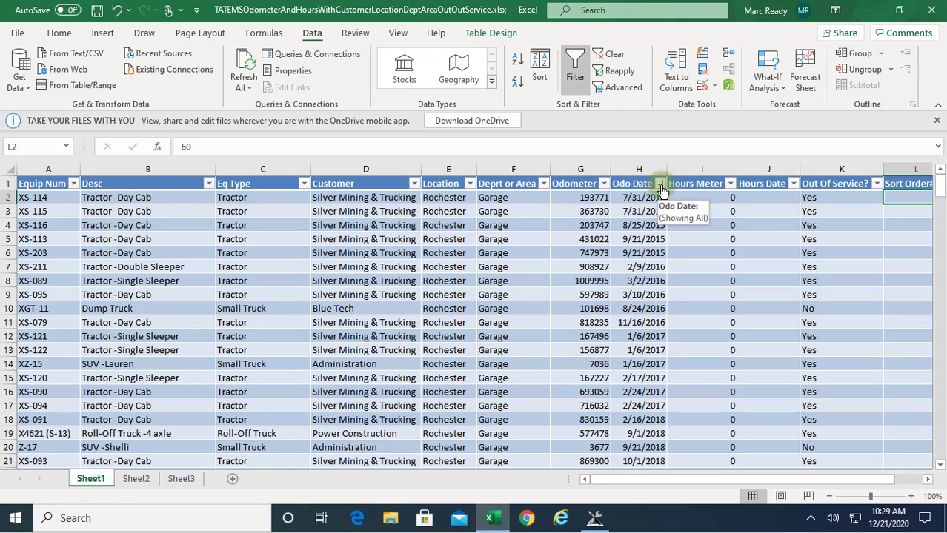
{"action": "scroll", "coordinate": [641, 313], "scroll_direction": "down", "scroll_amount": 6}
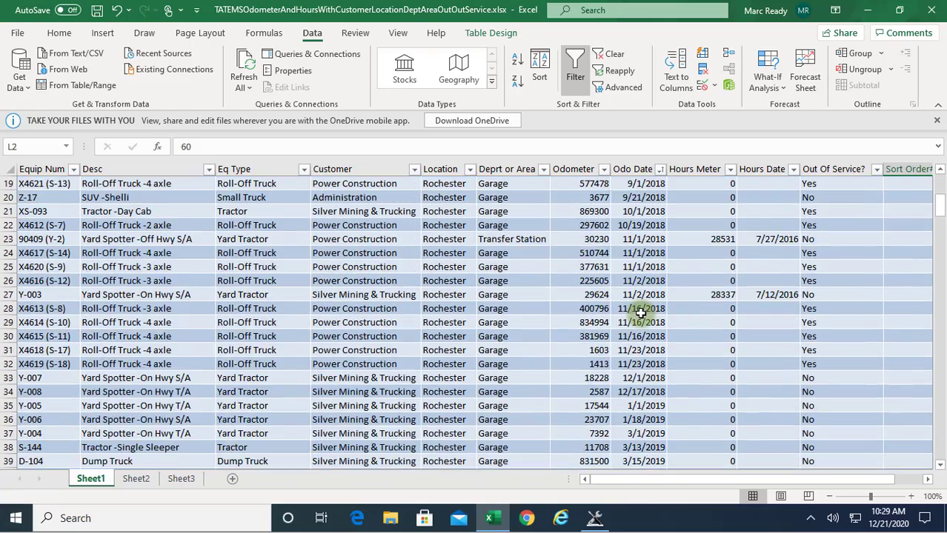
{"action": "scroll", "coordinate": [640, 312], "scroll_direction": "down", "scroll_amount": 18}
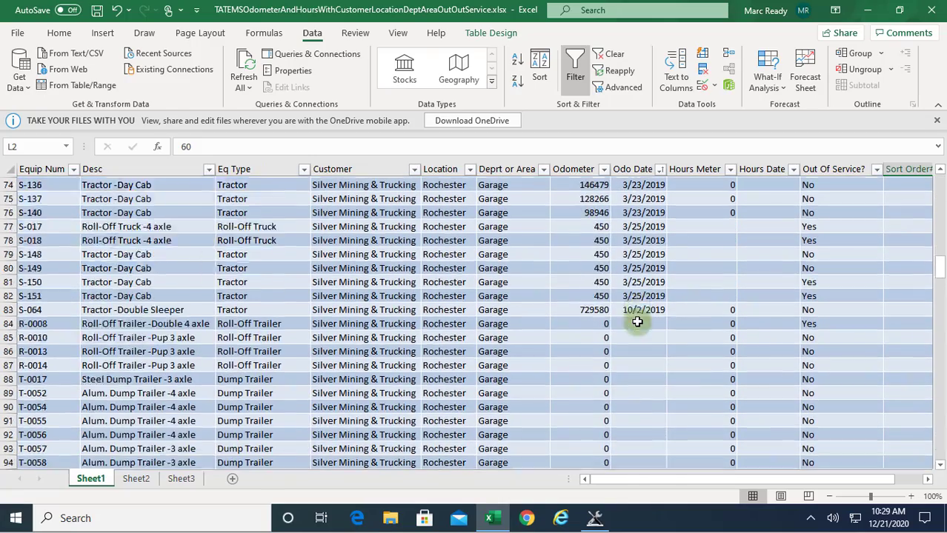
{"action": "scroll", "coordinate": [637, 321], "scroll_direction": "down", "scroll_amount": 2}
{"action": "scroll", "coordinate": [637, 319], "scroll_direction": "up", "scroll_amount": 20}
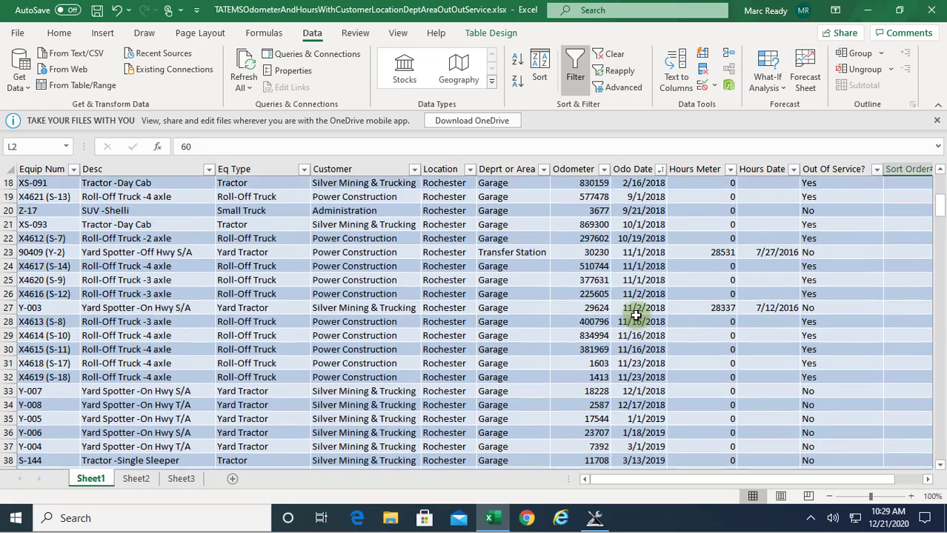
Filter the Odo Date column to dates before 11/21/2020 and look through the matching equipment rows
{"action": "scroll", "coordinate": [636, 316], "scroll_direction": "up", "scroll_amount": 6}
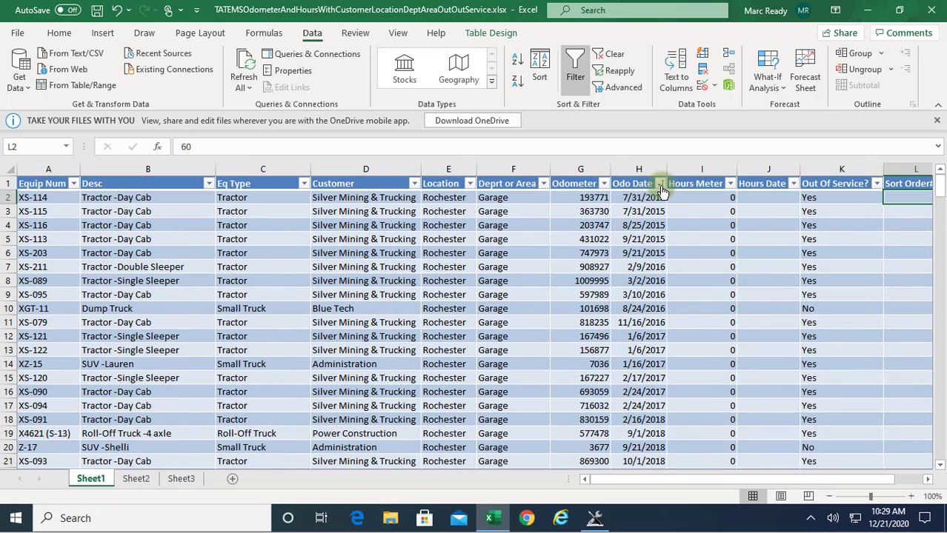
{"action": "left_click", "coordinate": [660, 185]}
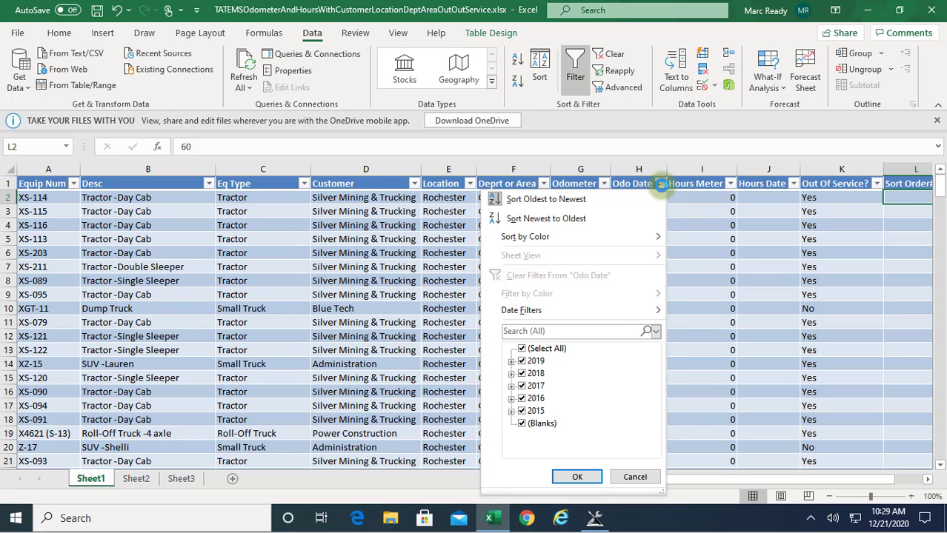
{"action": "left_click", "coordinate": [586, 312]}
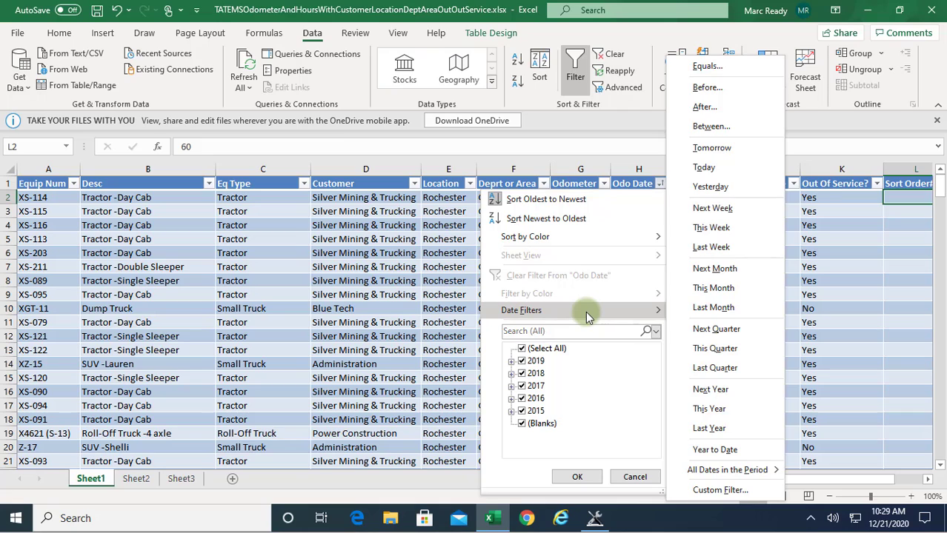
{"action": "left_click", "coordinate": [717, 95]}
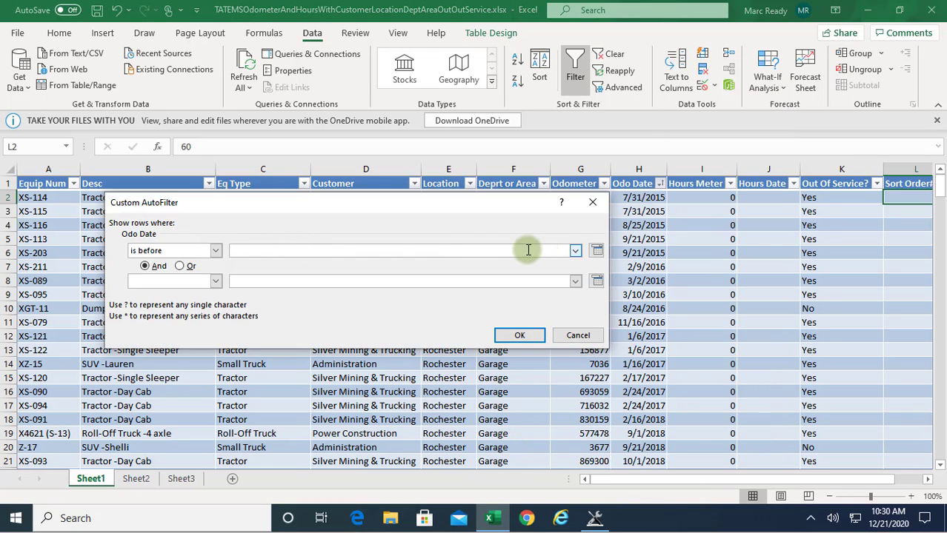
{"action": "left_click", "coordinate": [597, 252]}
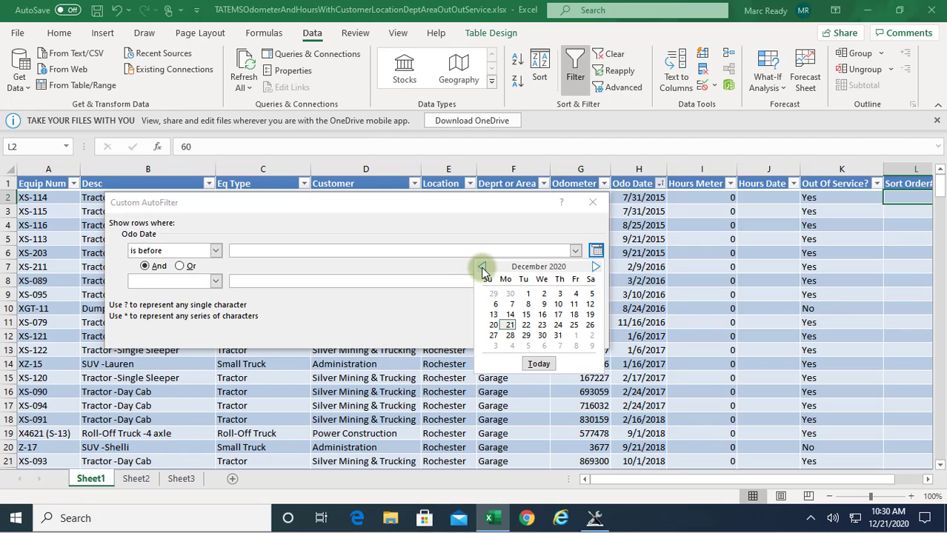
{"action": "left_click", "coordinate": [482, 268]}
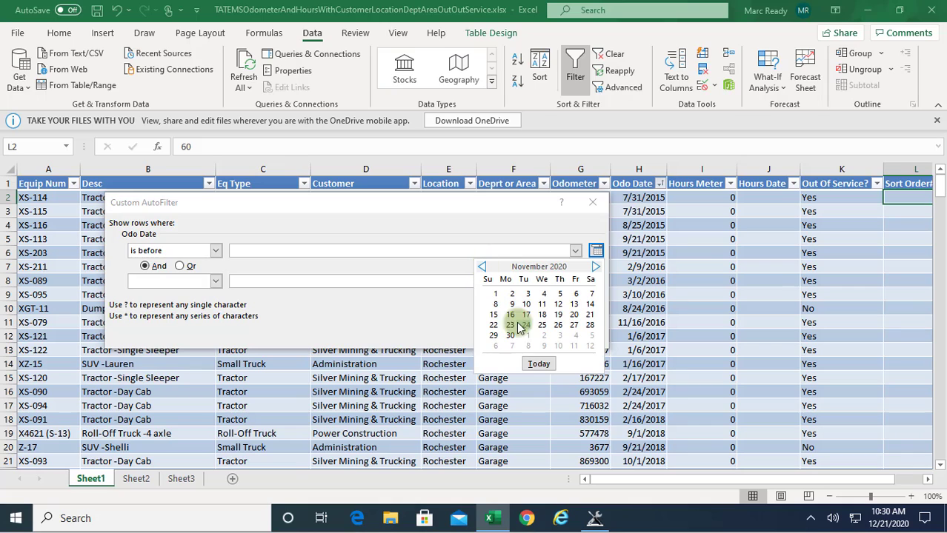
{"action": "left_click", "coordinate": [591, 315]}
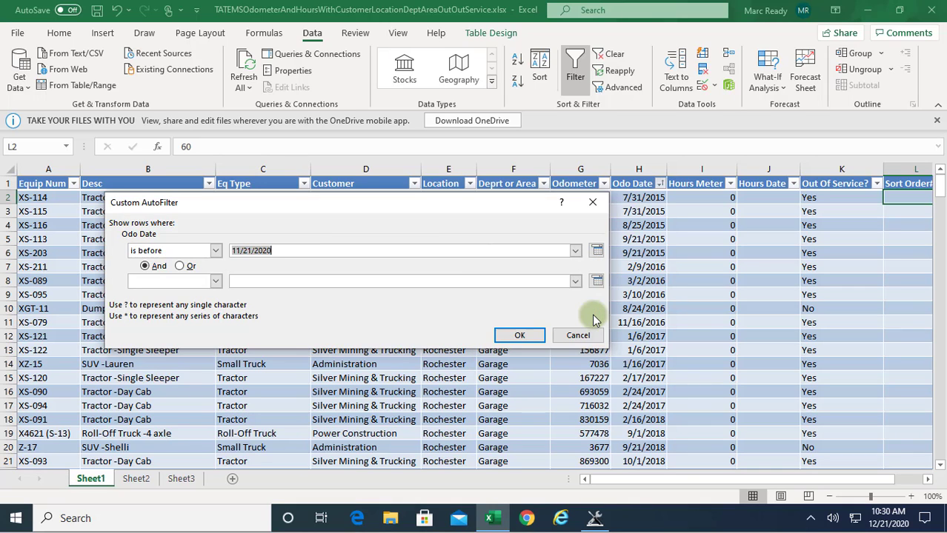
{"action": "left_click", "coordinate": [520, 336]}
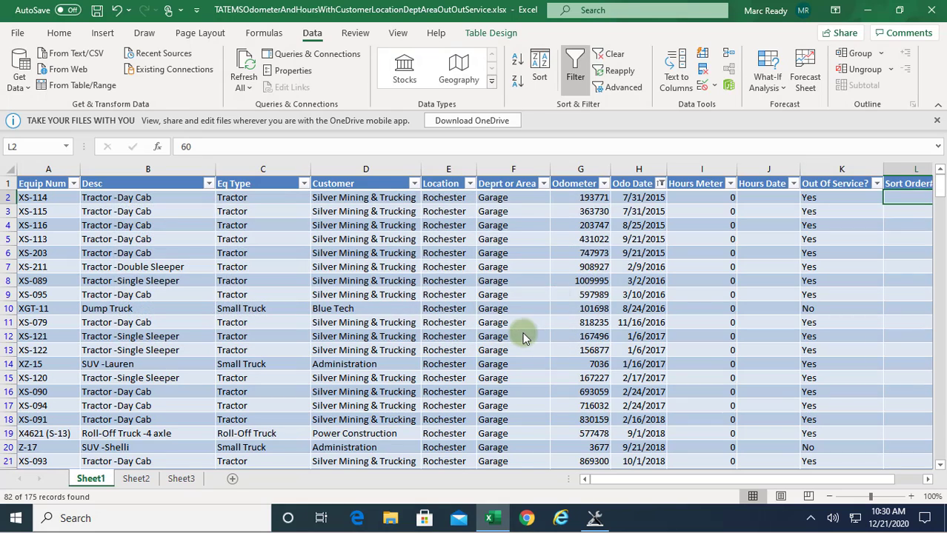
{"action": "scroll", "coordinate": [643, 275], "scroll_direction": "down", "scroll_amount": 2}
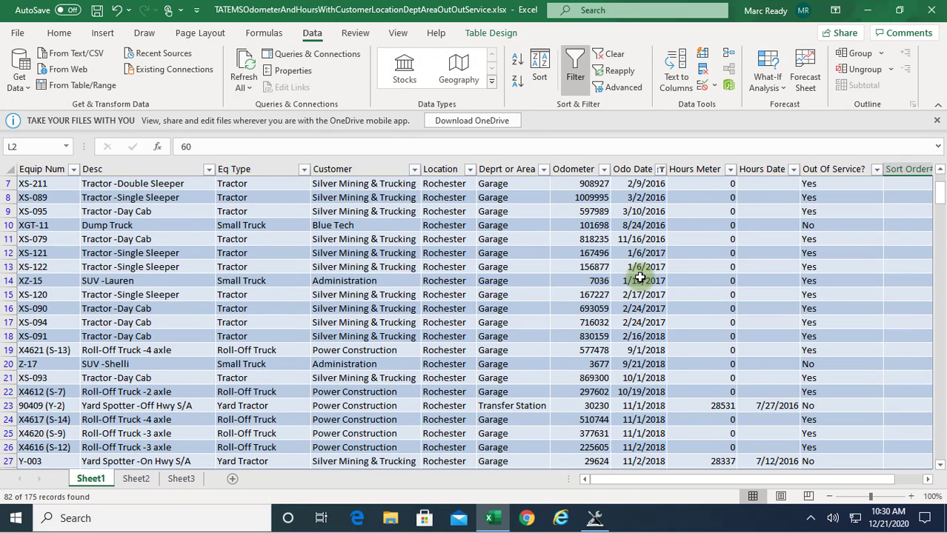
{"action": "scroll", "coordinate": [630, 206], "scroll_direction": "up", "scroll_amount": 2}
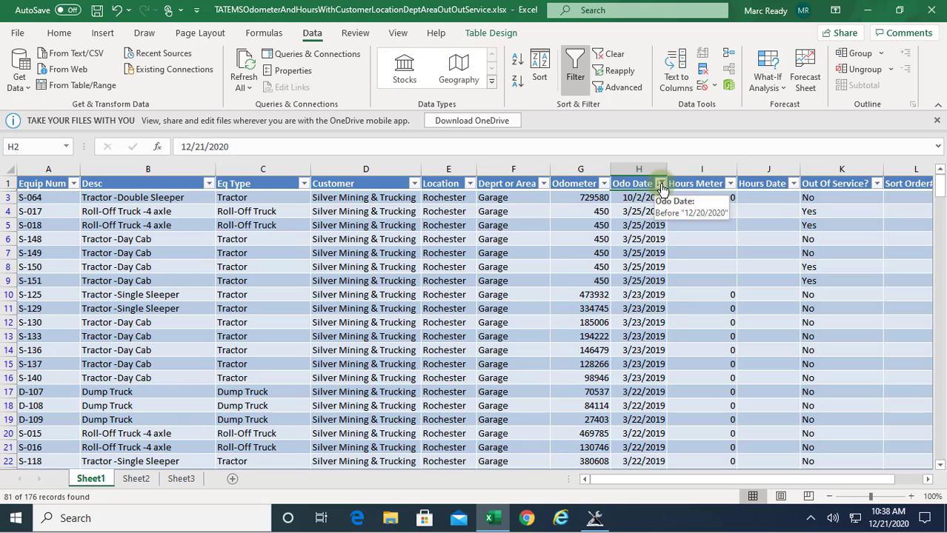
Filter the Eq Type column to show only Tractor and look through the remaining rows
{"action": "left_click", "coordinate": [304, 185]}
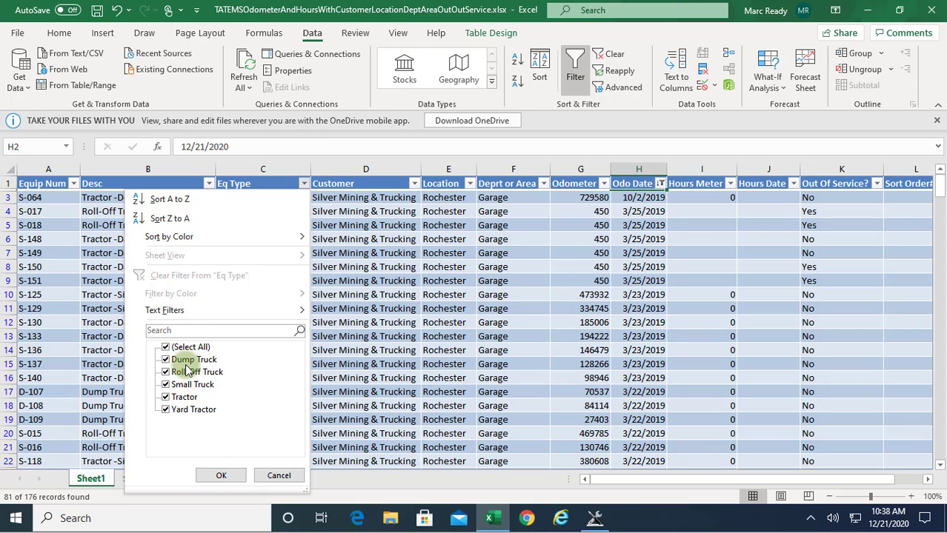
{"action": "left_click", "coordinate": [166, 347]}
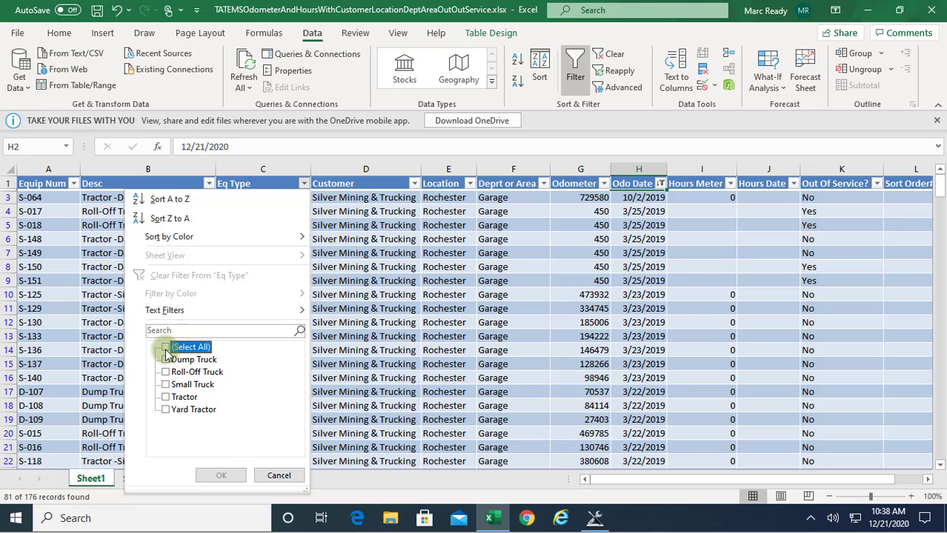
{"action": "left_click", "coordinate": [165, 397]}
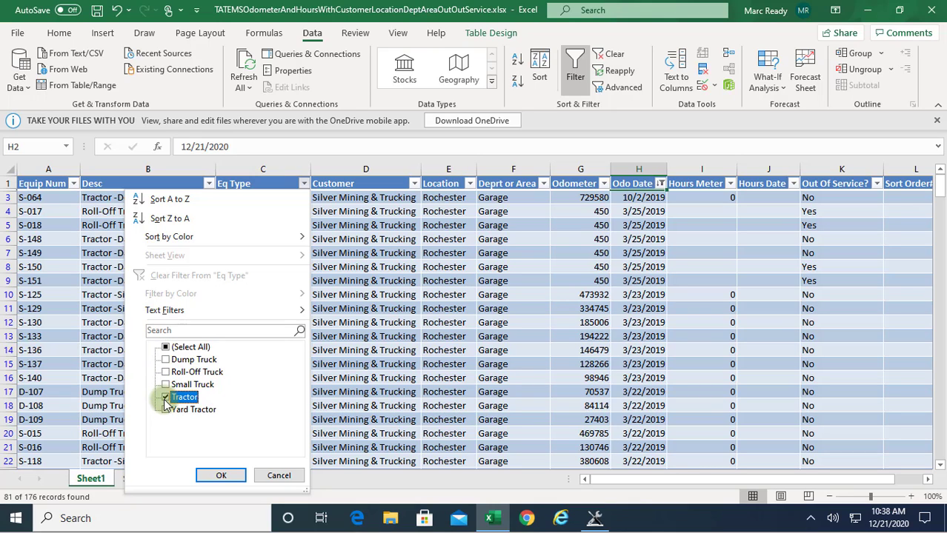
{"action": "left_click", "coordinate": [220, 476]}
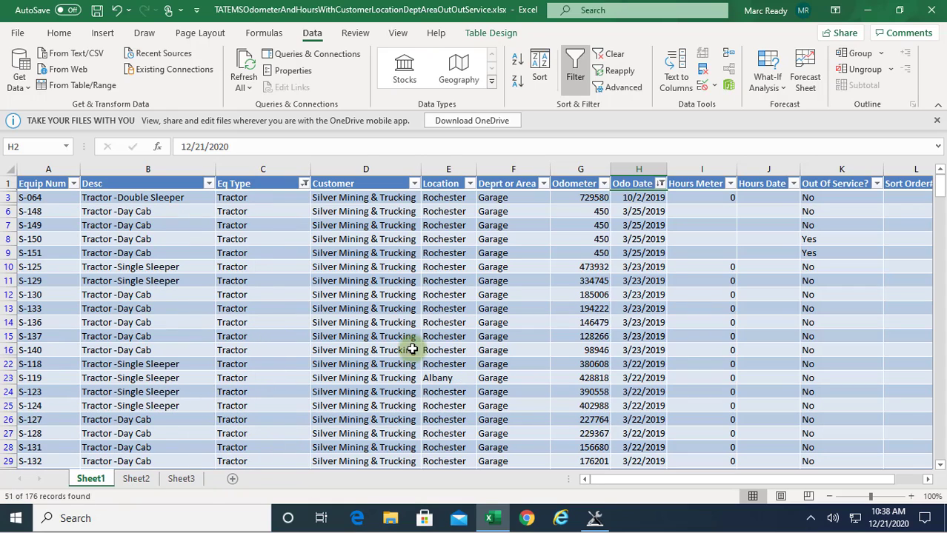
{"action": "scroll", "coordinate": [406, 392], "scroll_direction": "down", "scroll_amount": 7}
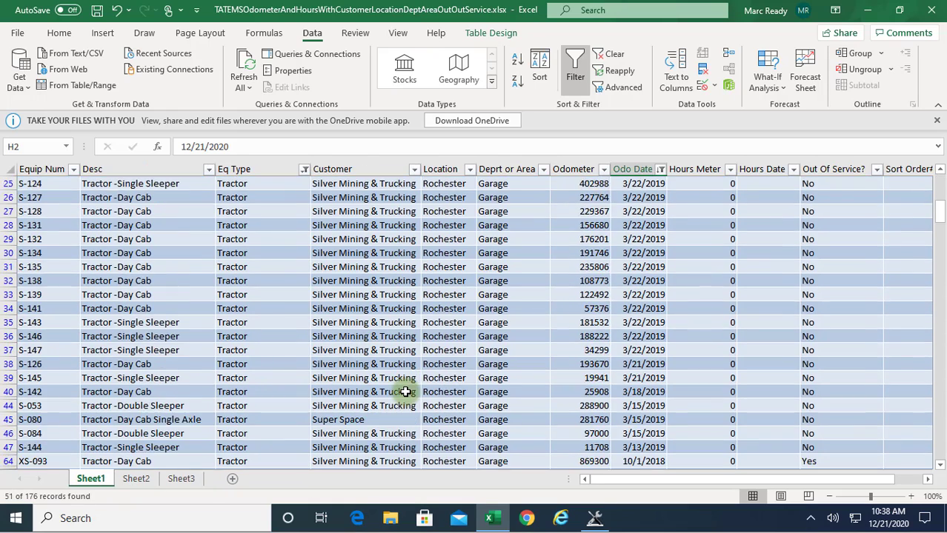
{"action": "scroll", "coordinate": [406, 392], "scroll_direction": "up", "scroll_amount": 7}
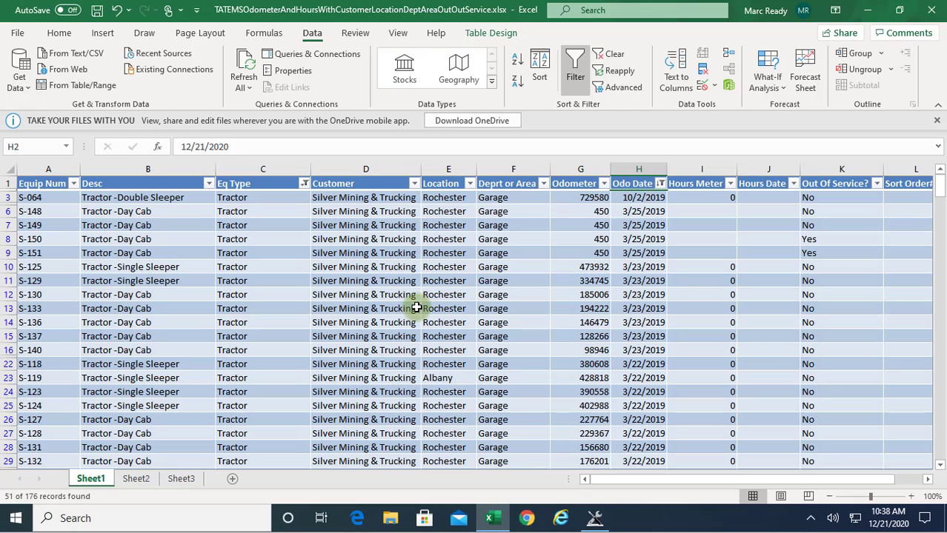